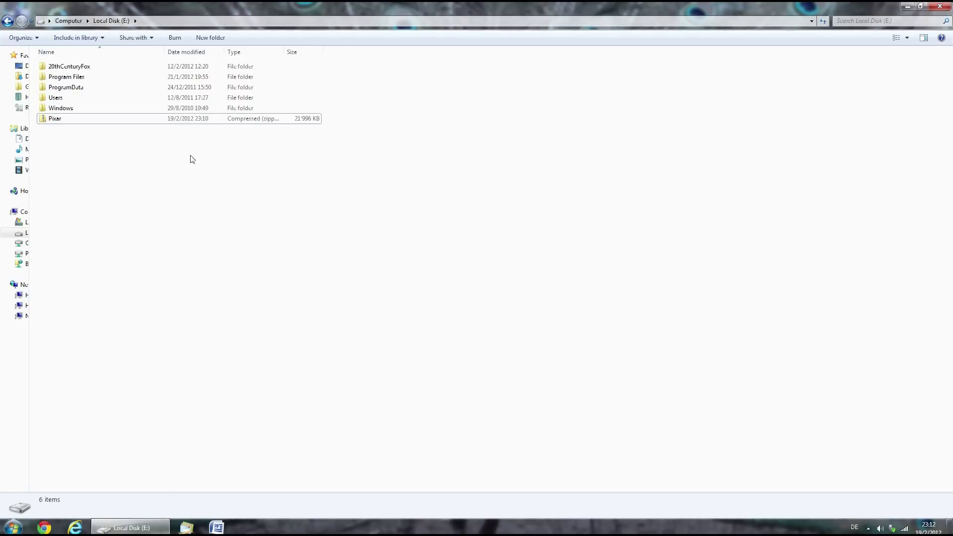
Extract the zipped Pixar archive on drive E: and open the extracted Pixar Blender file in Blender
left_click(90, 123)
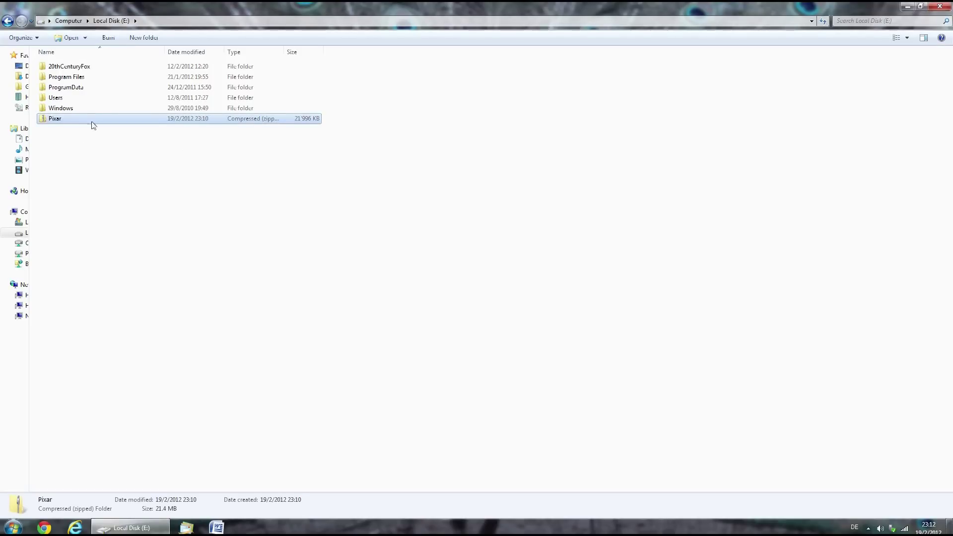
right_click(94, 119)
left_click(123, 151)
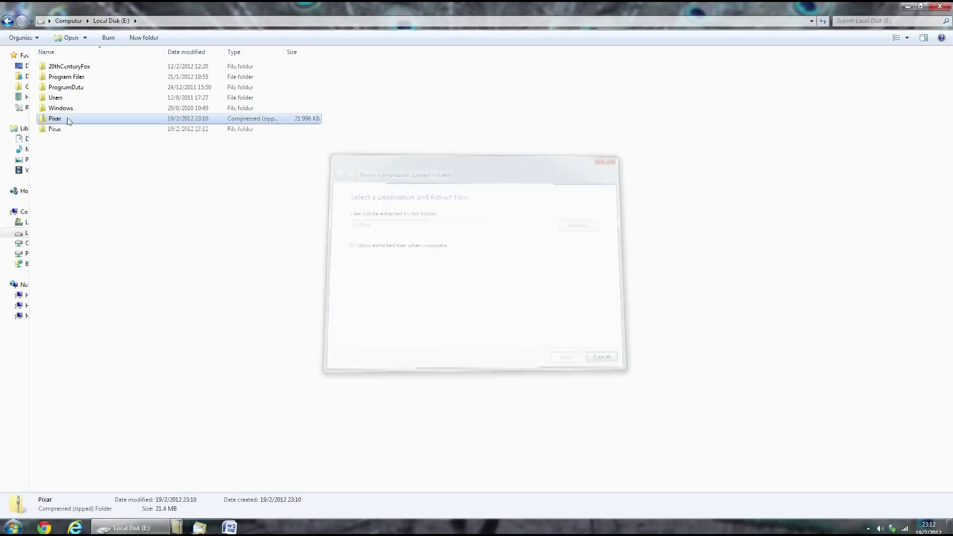
key("Return")
double_click(74, 130)
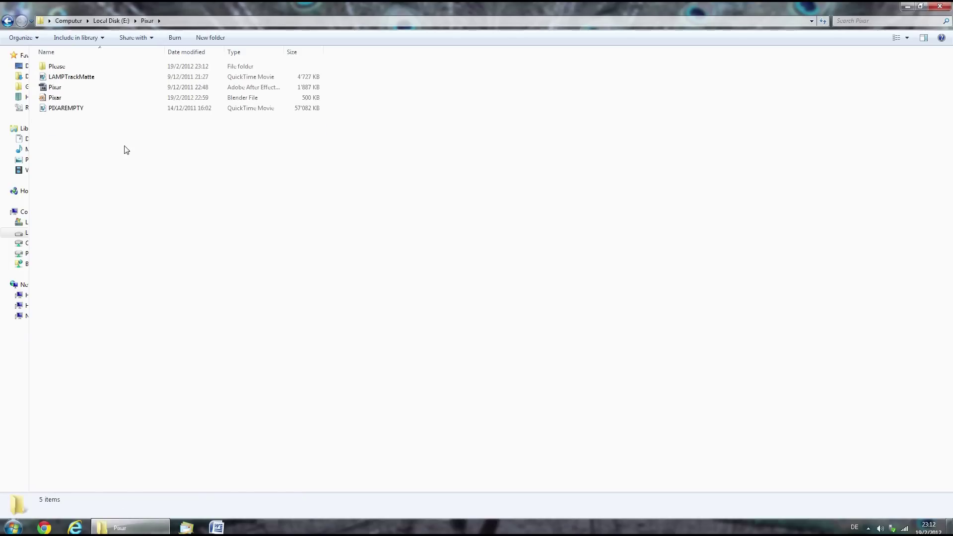
double_click(102, 98)
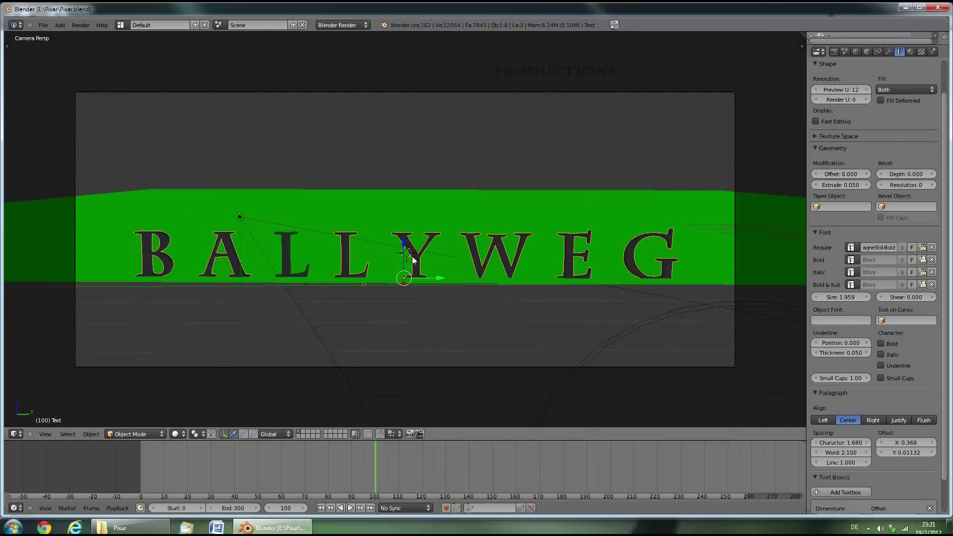
Replace the main title text BALLYWEG with ABCDEFGHIJ and set its character spacing to 1.180
key("Tab")
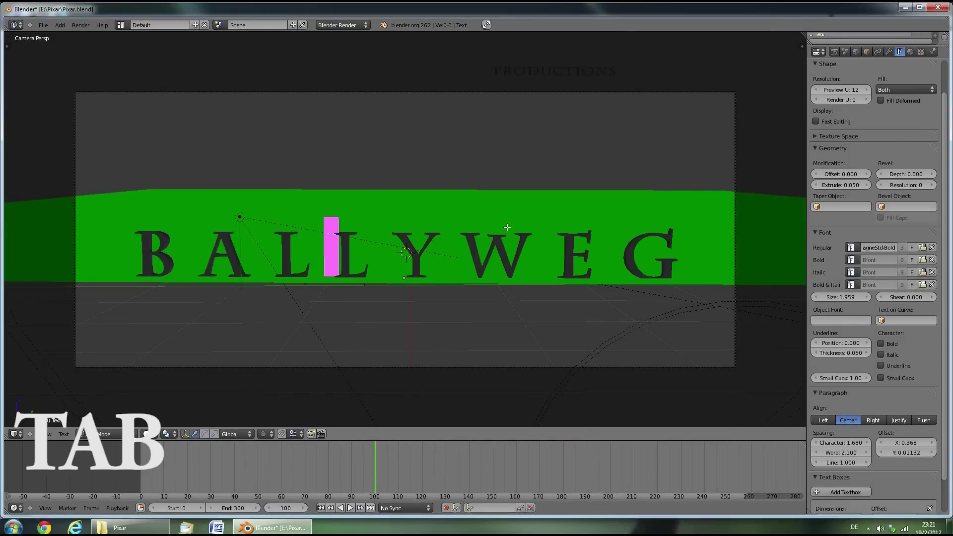
key("Delete")
key("BackSpace")
key("Delete")
key("Delete")
key("Delete")
key("Delete")
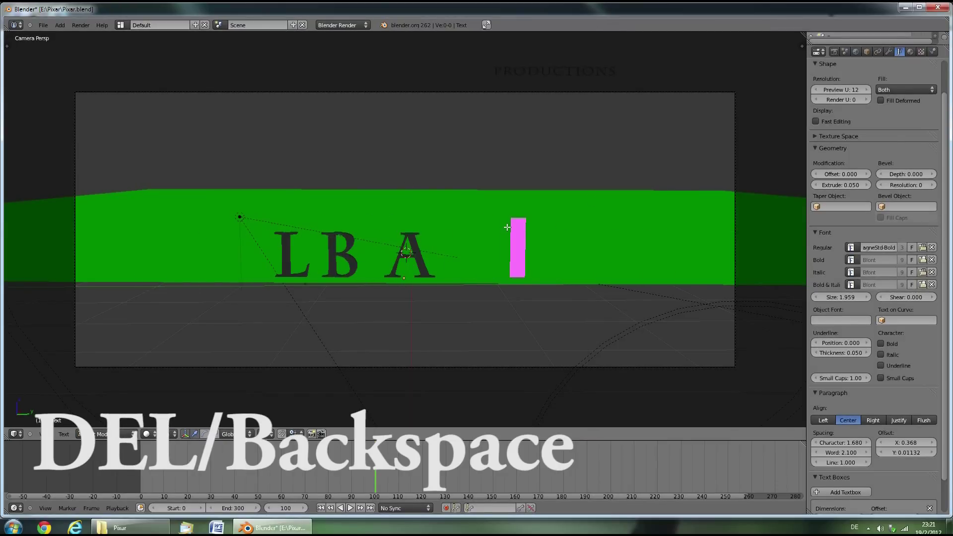
key("BackSpace")
key("BackSpace")
type("ABCDEFGH")
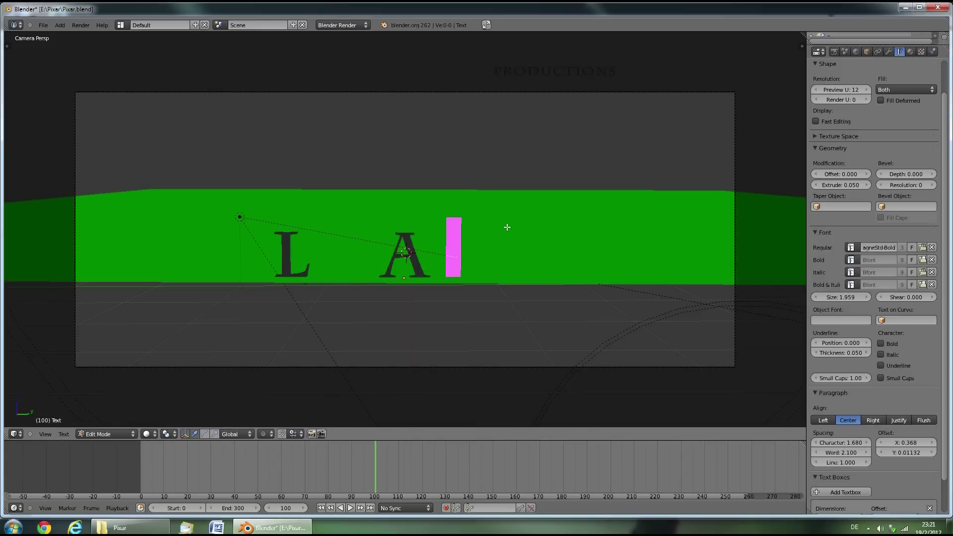
type("IJ")
key("Tab")
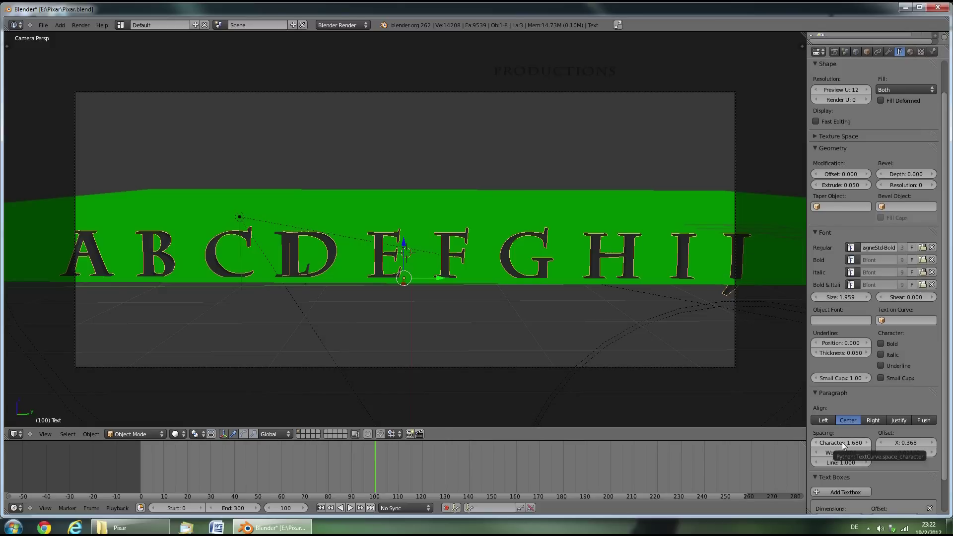
left_click_drag(841, 442, 829, 445)
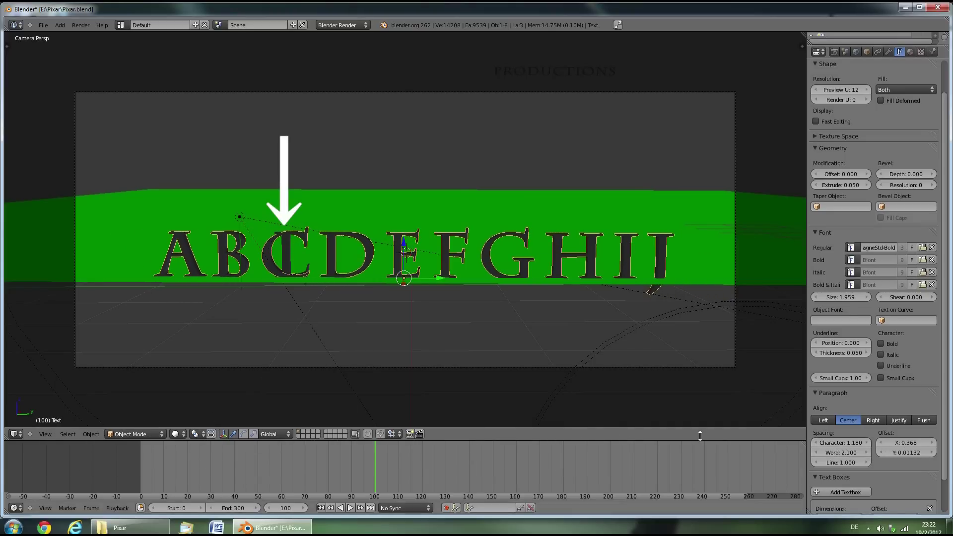
Change the separate single-letter text object overlapping the title from L to C
right_click(283, 245)
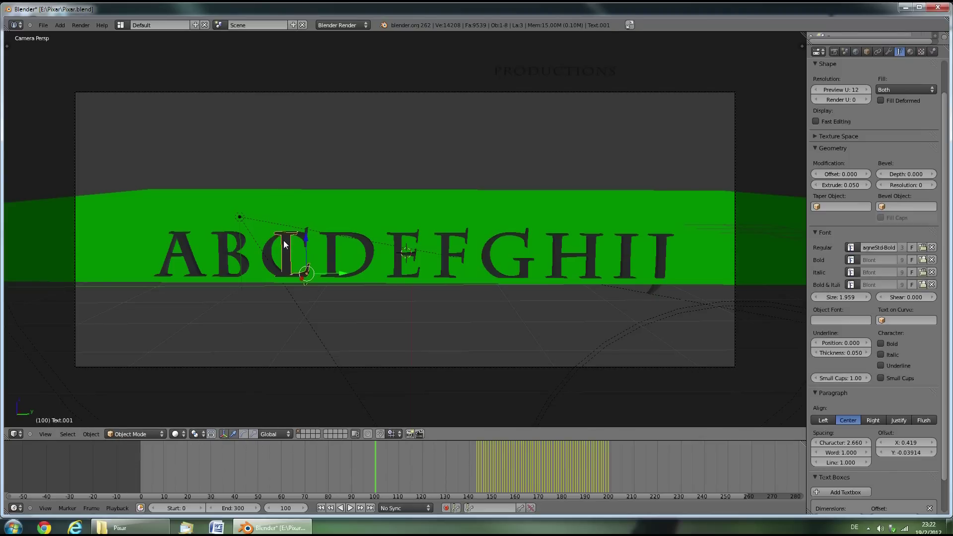
key("Tab")
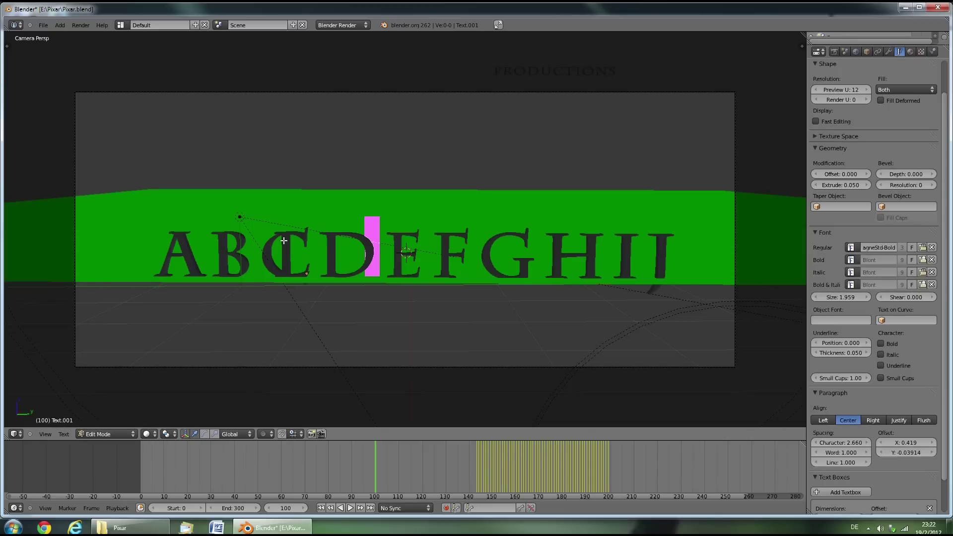
key("Left")
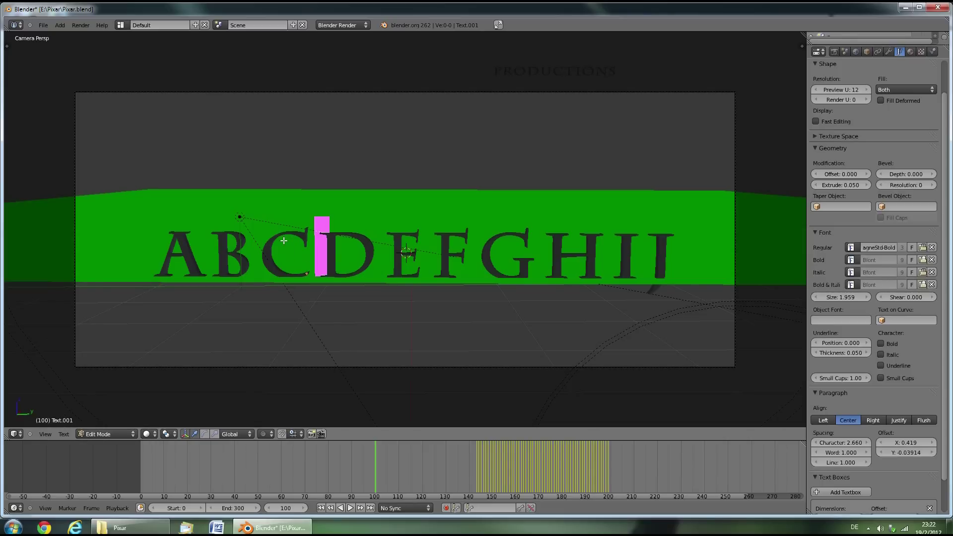
key("Right")
key("Tab")
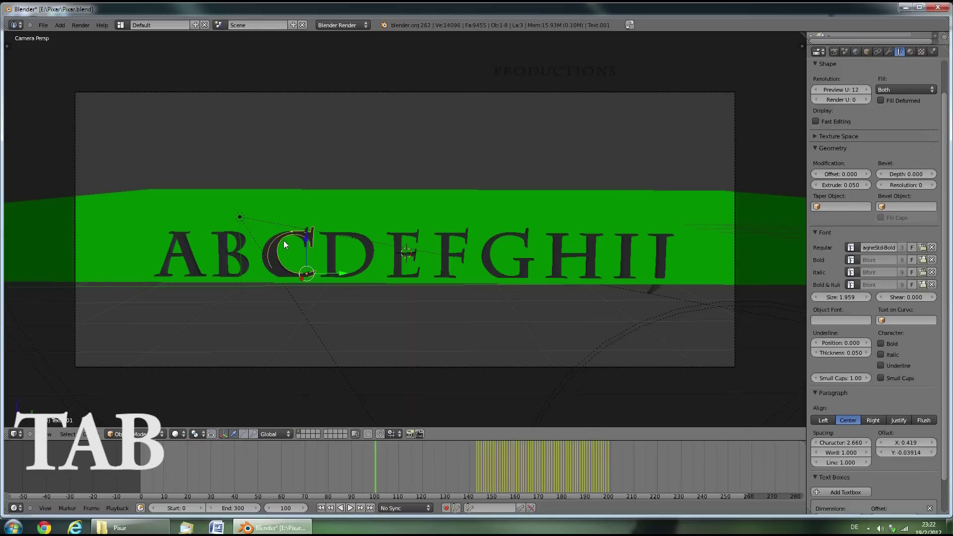
Reduce the main title's character spacing to 1.120 so its C lines up with the separate letter C
right_click(332, 238)
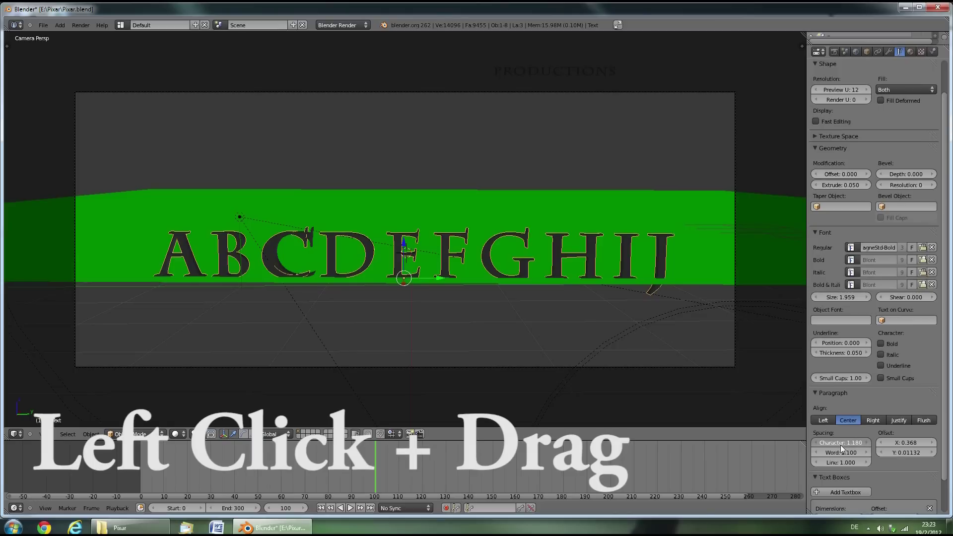
left_click_drag(840, 444, 838, 445)
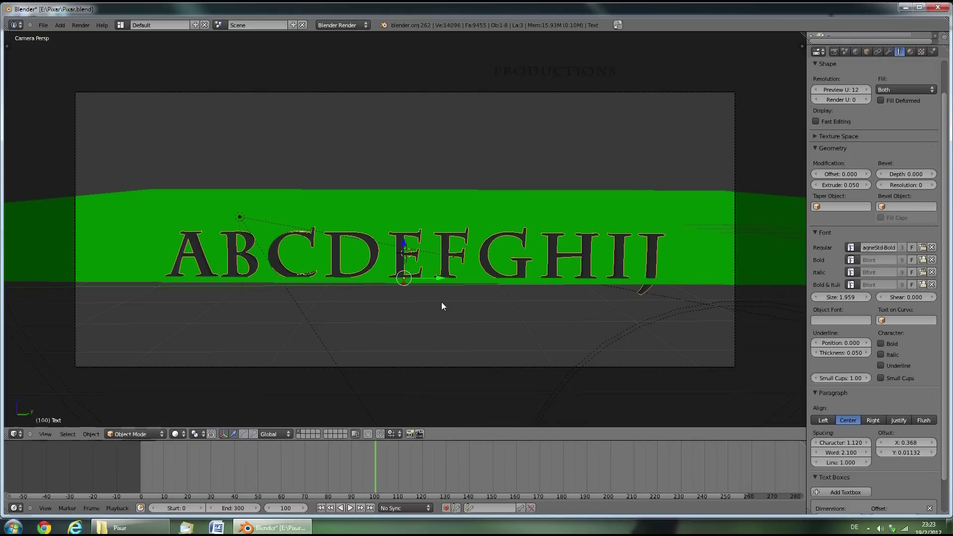
Replace the letter C in the main title with a space and widen its word spacing to 3.120 around the separate C
key("Tab")
key("Left")
key("Left")
key("Left")
key("Left")
key("Left")
key("Left")
key("Left")
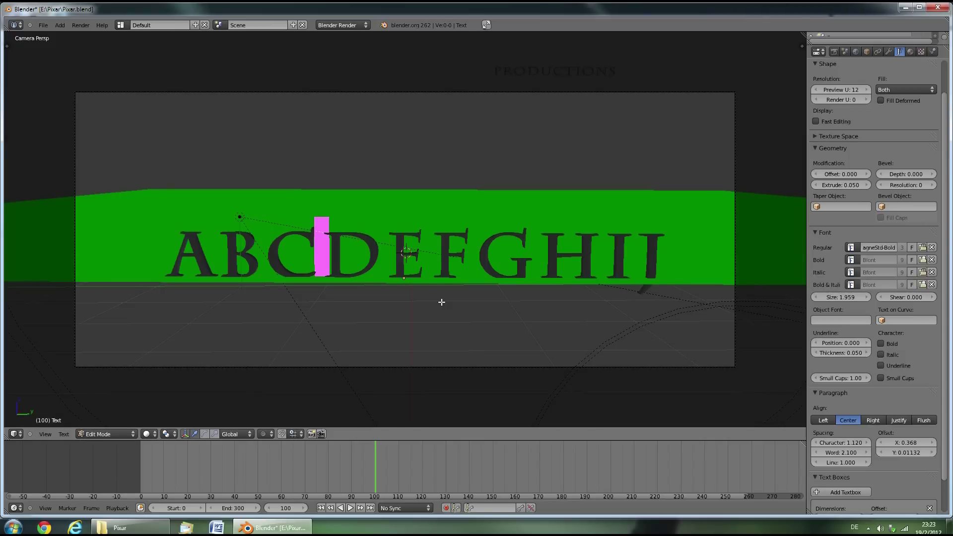
key("BackSpace")
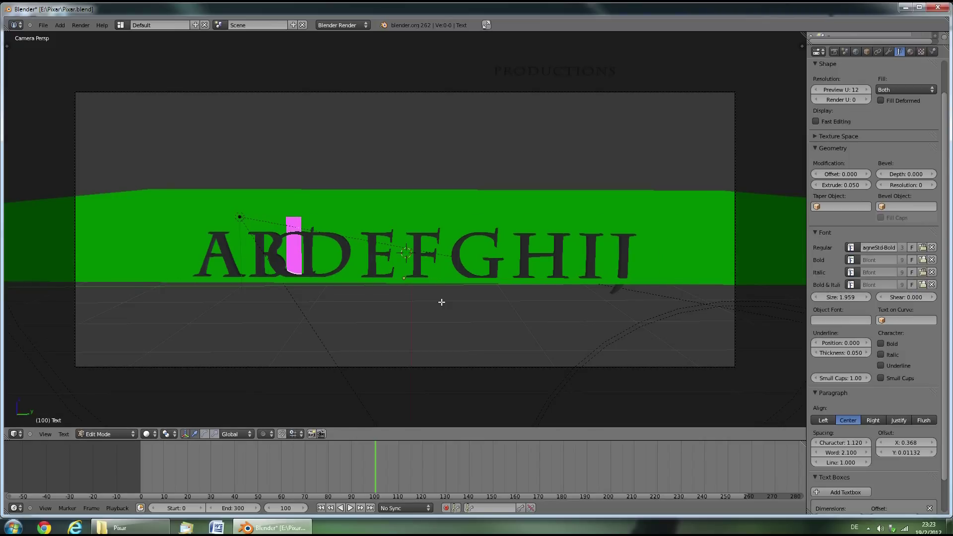
key("space")
type("C")
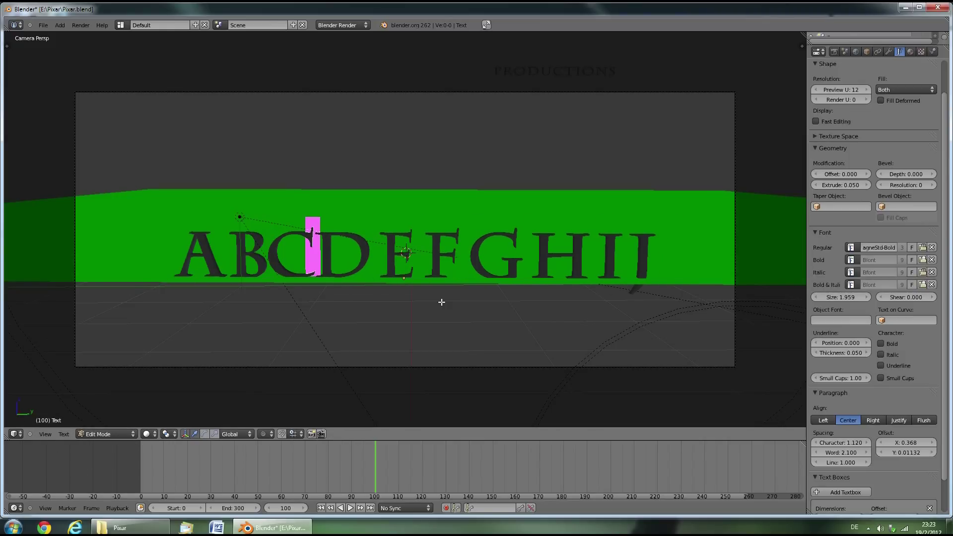
key("Tab")
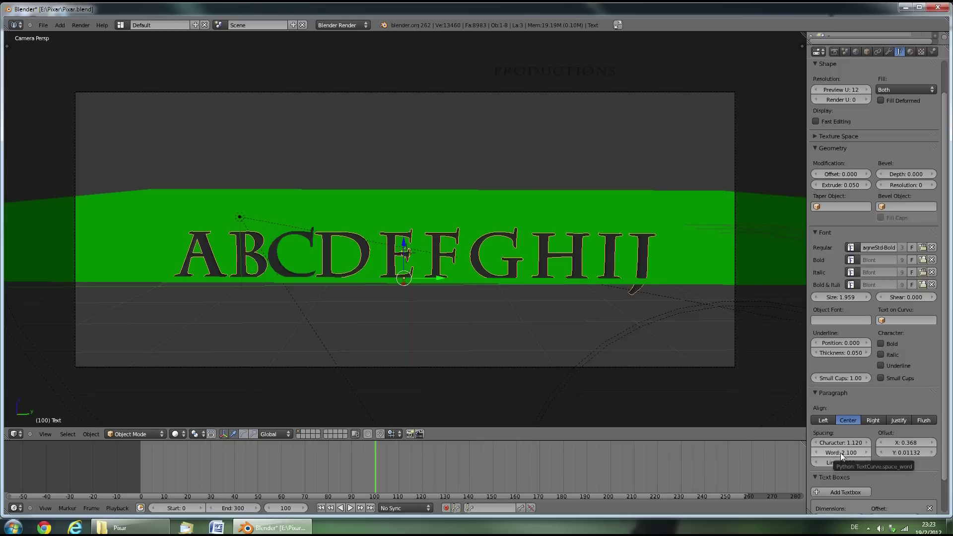
left_click_drag(835, 451, 853, 451)
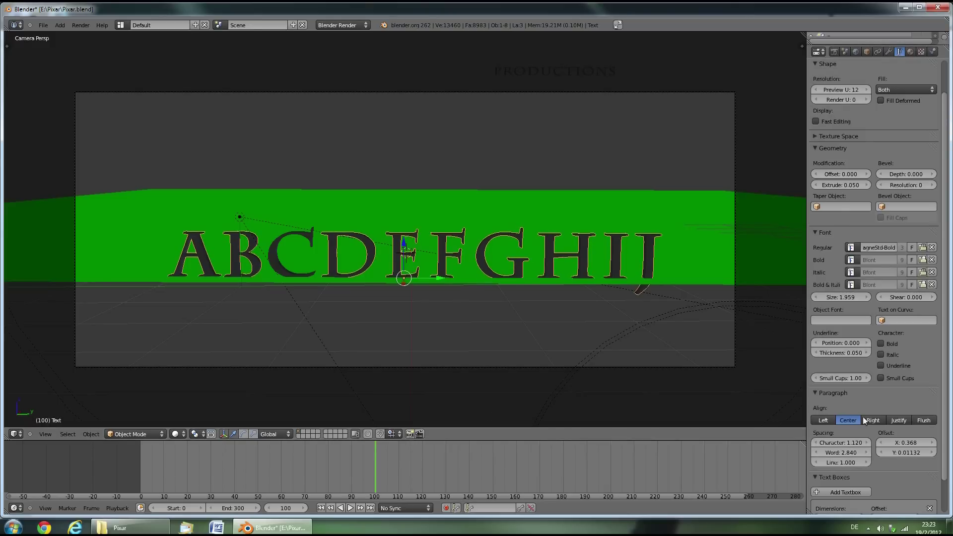
left_click_drag(850, 453, 856, 451)
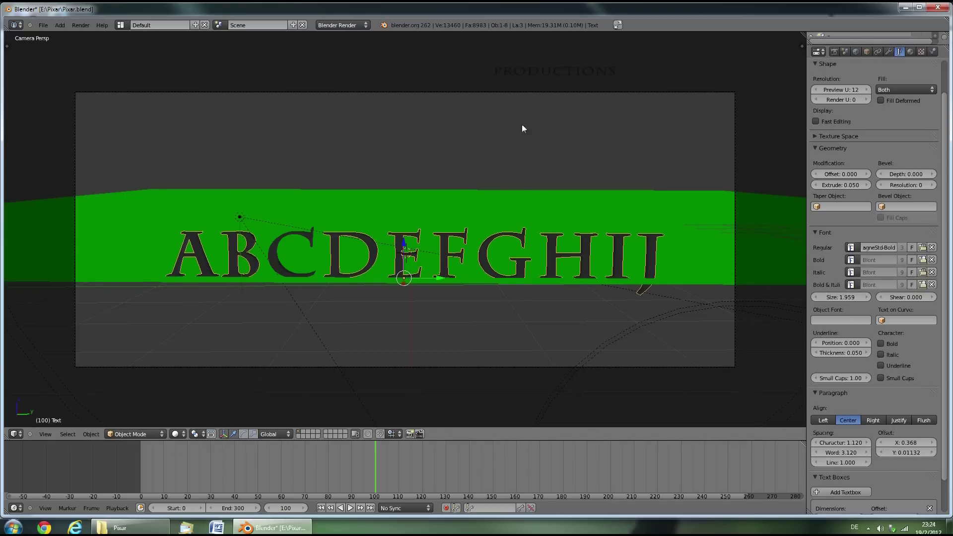
Replace the PRODUCTIONS text above the camera frame with SUBTITLE
right_click(541, 72)
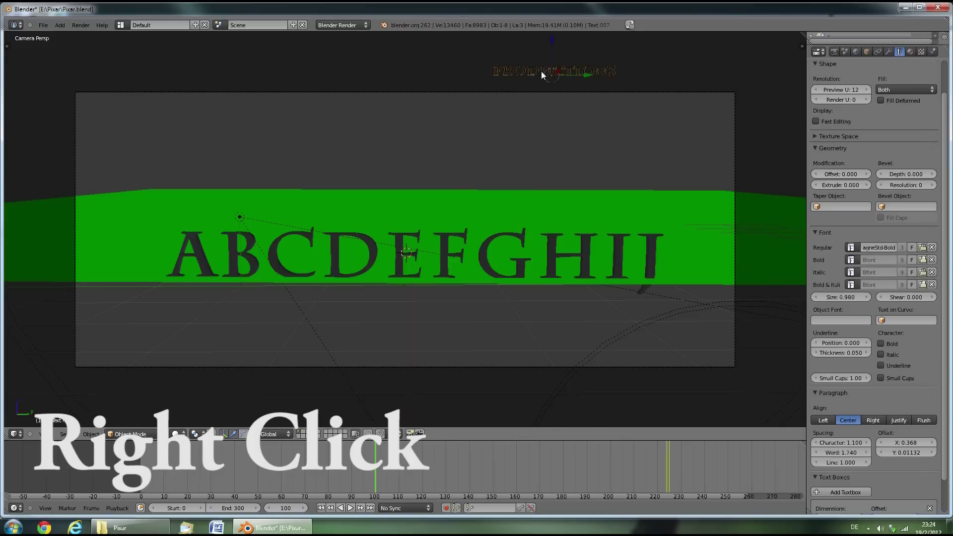
key("Tab")
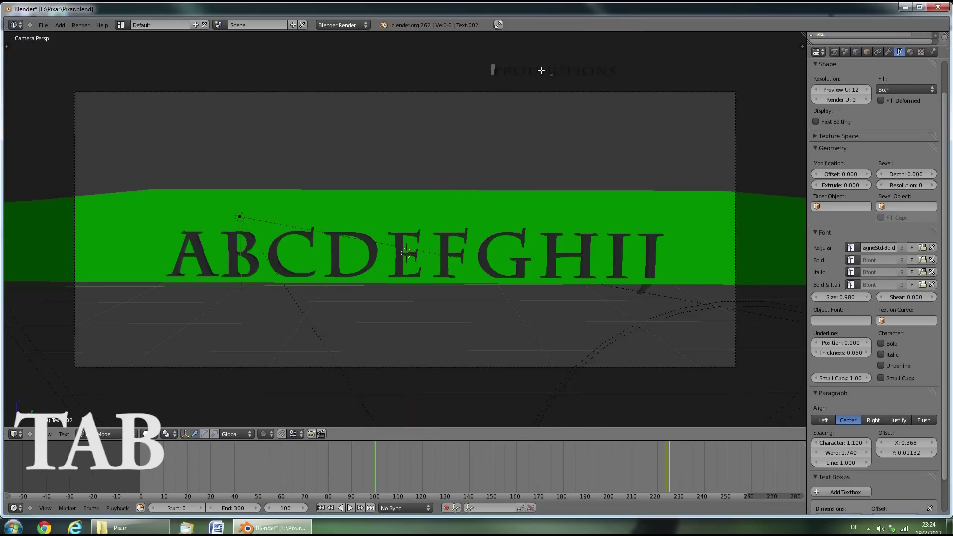
type("SUBTITLE")
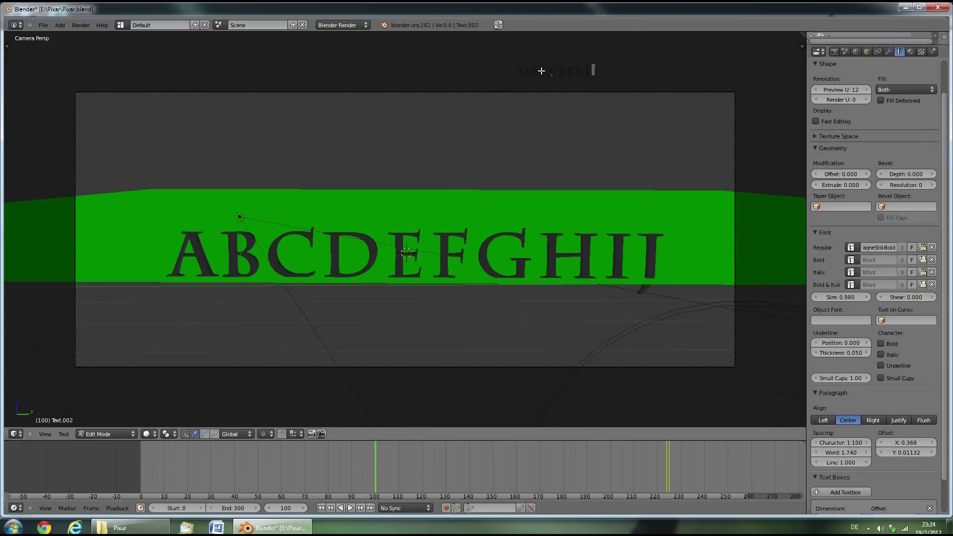
key("Tab")
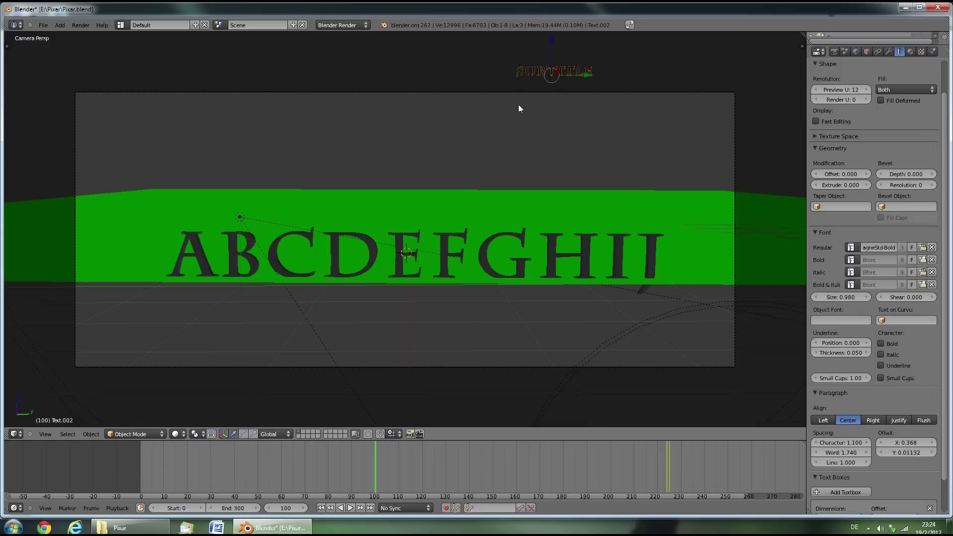
At frame 225, shift the SUBTITLE text slightly left beneath the end of the title and insert a keyframe for it
left_click(285, 507)
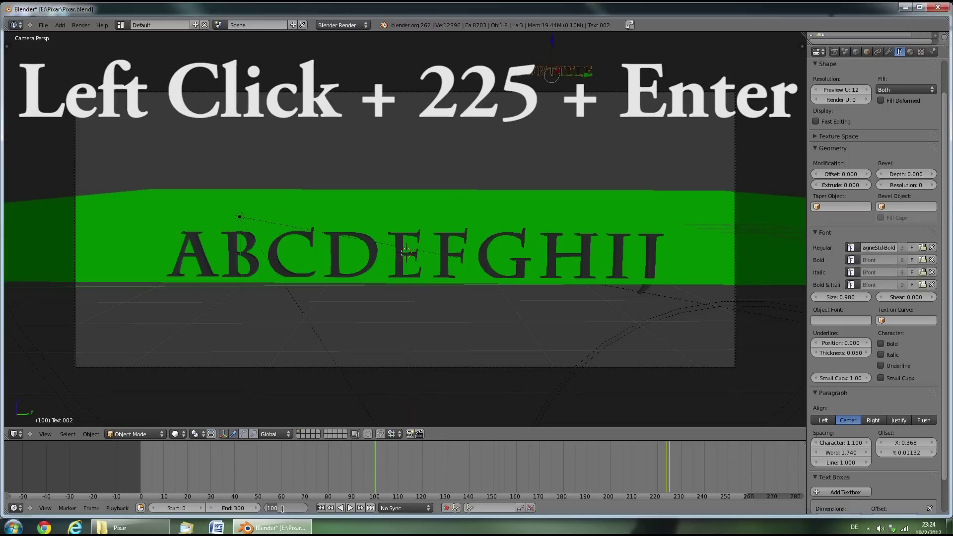
type("225")
key("Return")
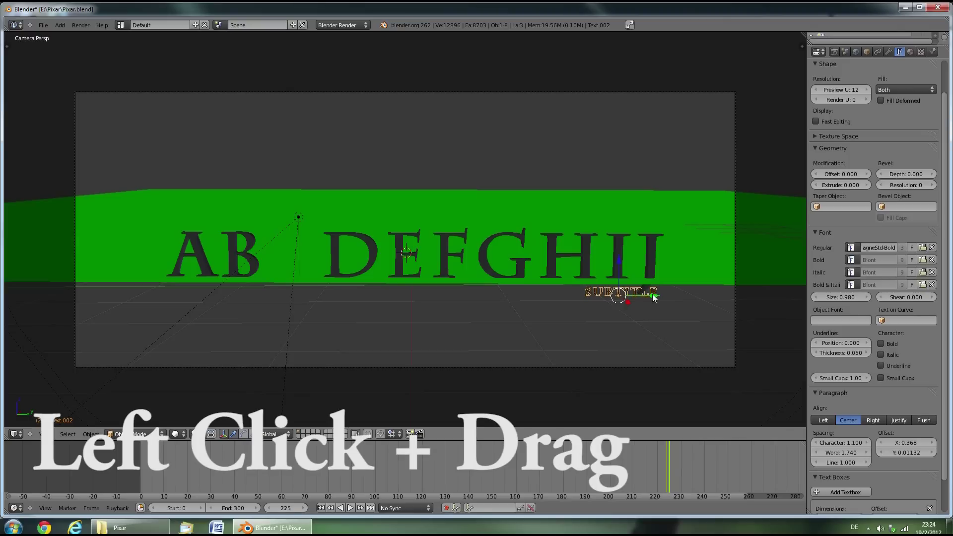
left_click_drag(653, 297, 629, 295)
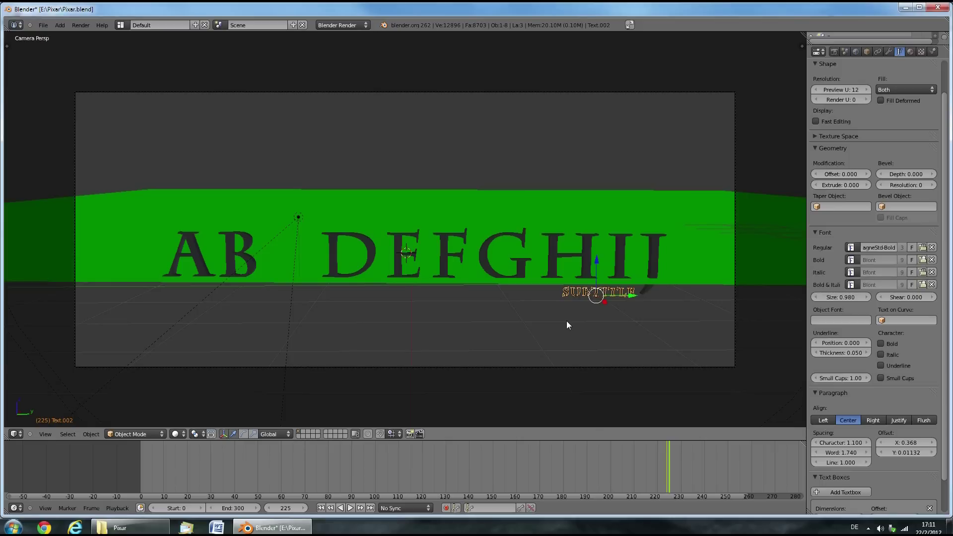
key("i")
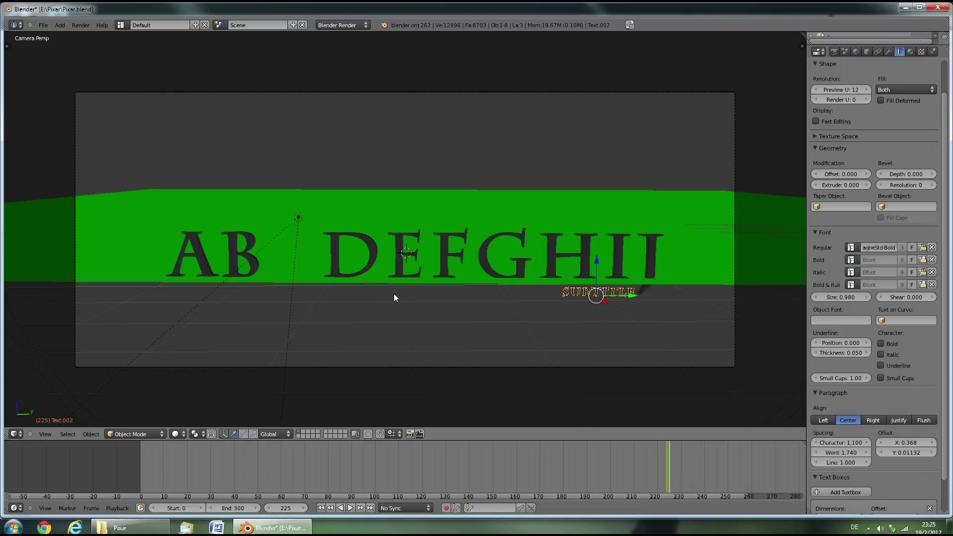
Render the animation as PNG frames and check the rendered images in the Please folder
left_click(834, 52)
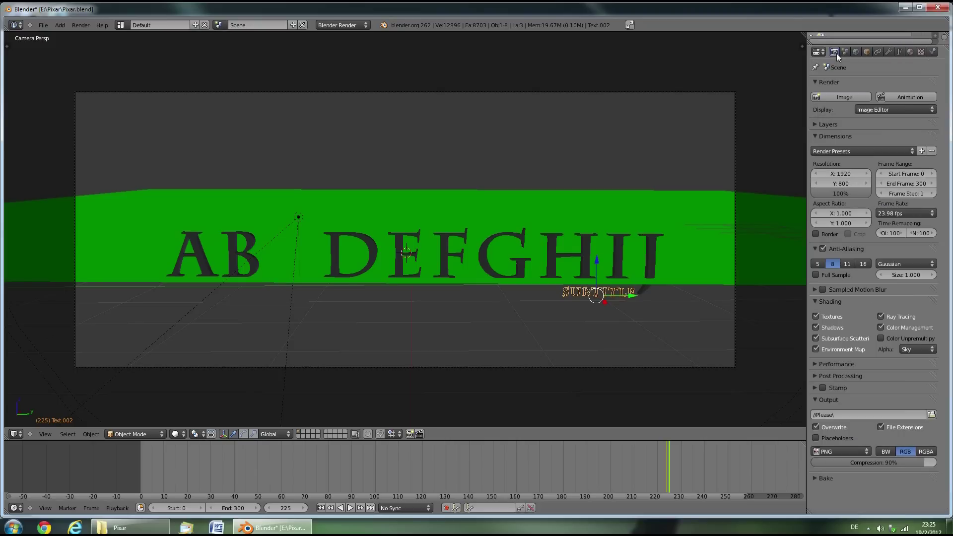
left_click(911, 97)
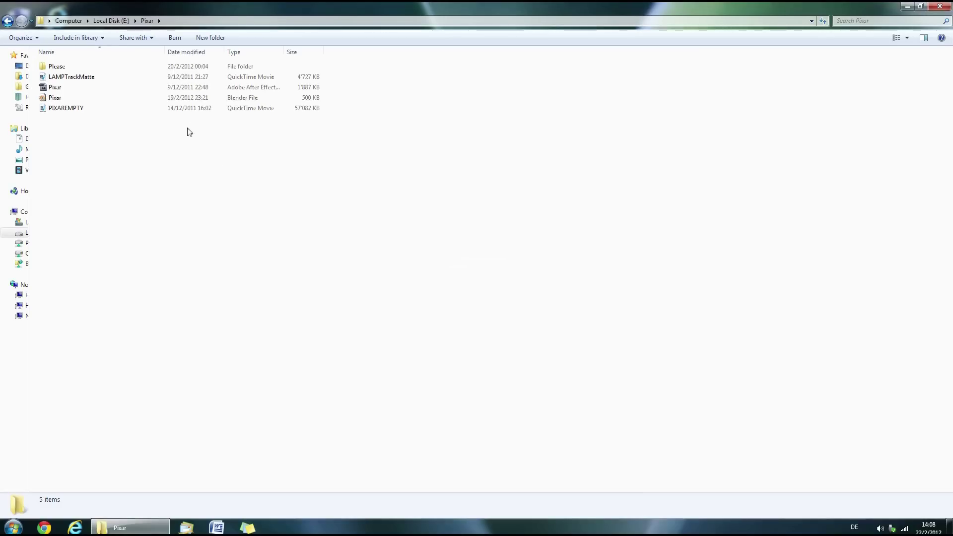
double_click(104, 67)
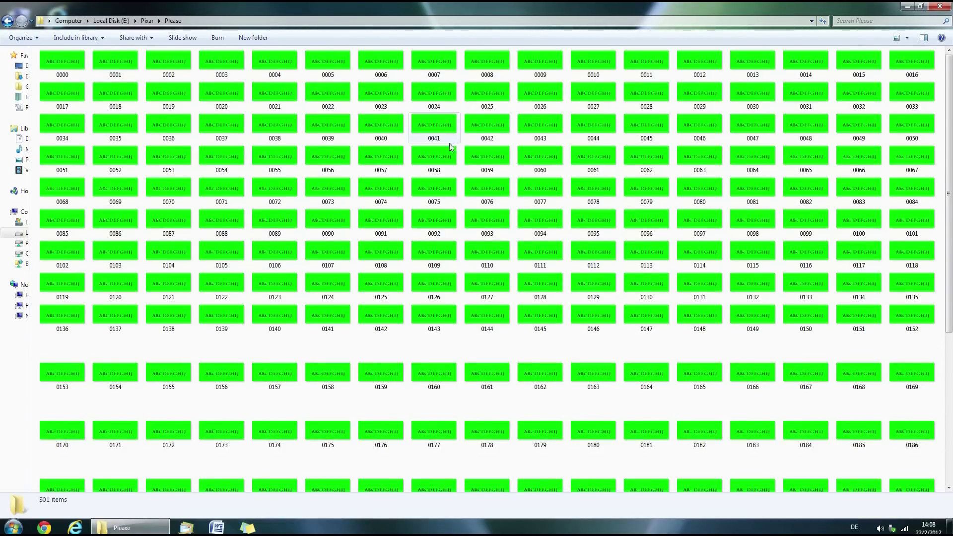
key("BackSpace")
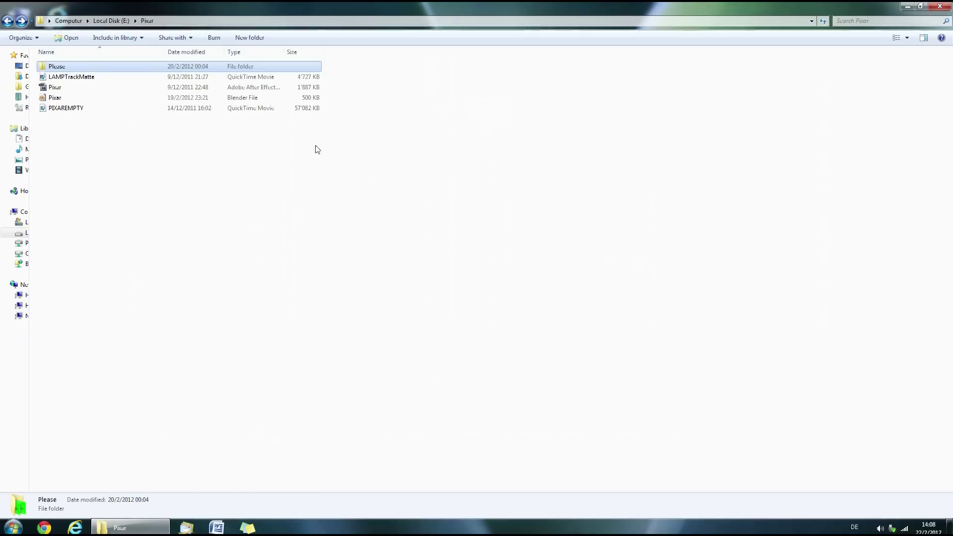
Open the Pixar project in After Effects and add the Pixar composition to the render queue
left_click(90, 88)
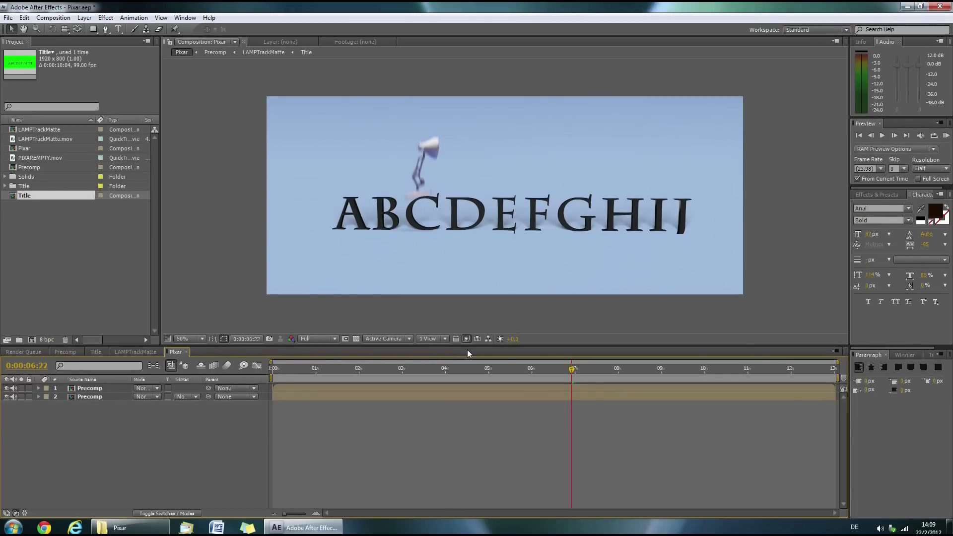
left_click(24, 150)
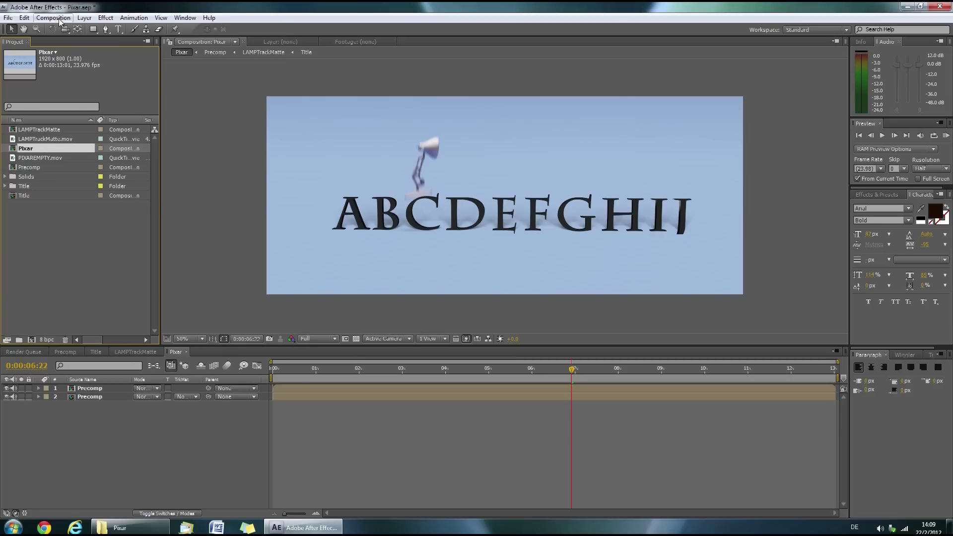
left_click(53, 17)
left_click(70, 103)
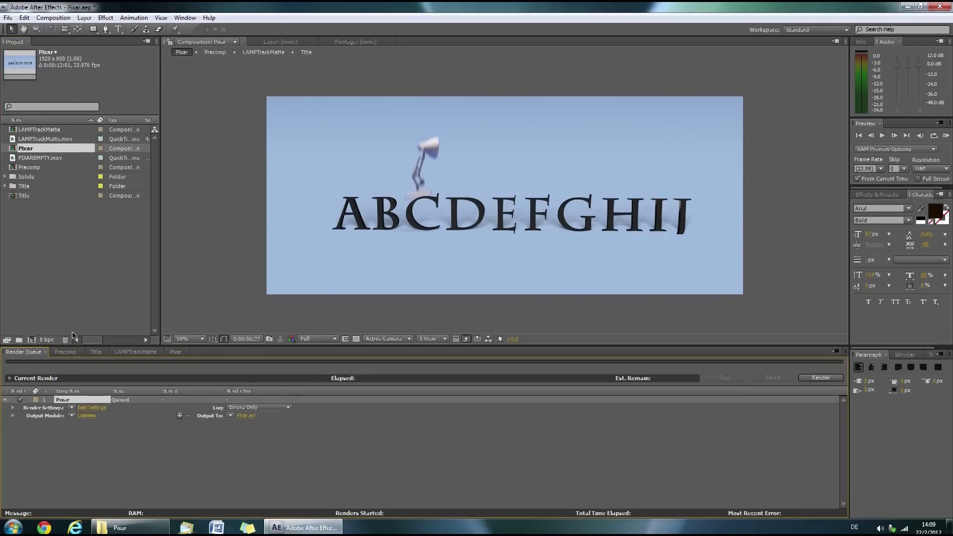
Configure the queued Pixar item's output module to the H.264 format with audio output enabled
left_click(85, 415)
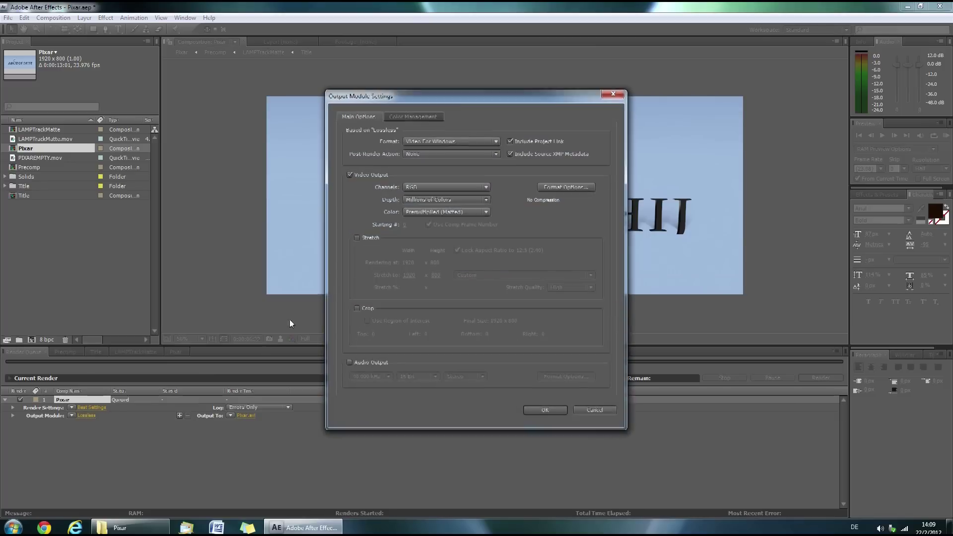
left_click(424, 142)
left_click(433, 230)
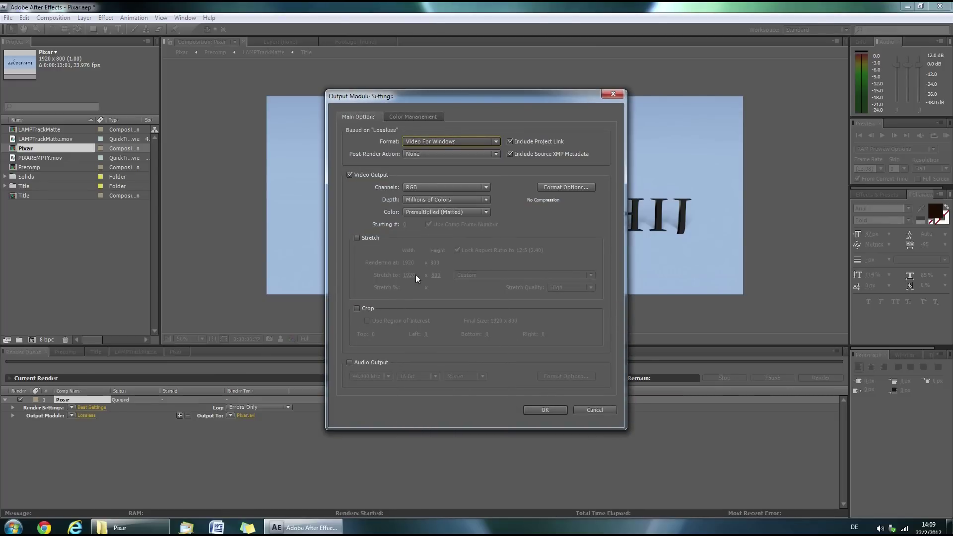
left_click(357, 363)
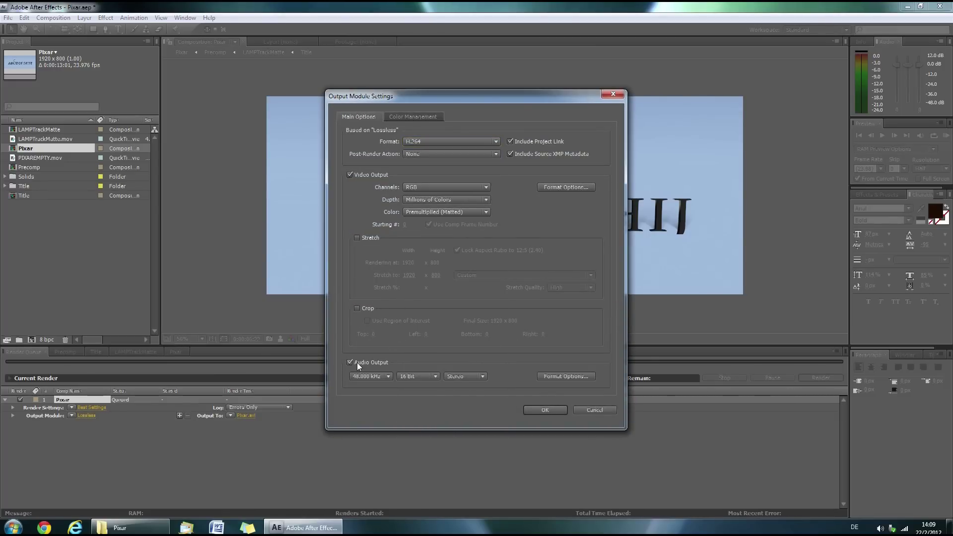
left_click(545, 410)
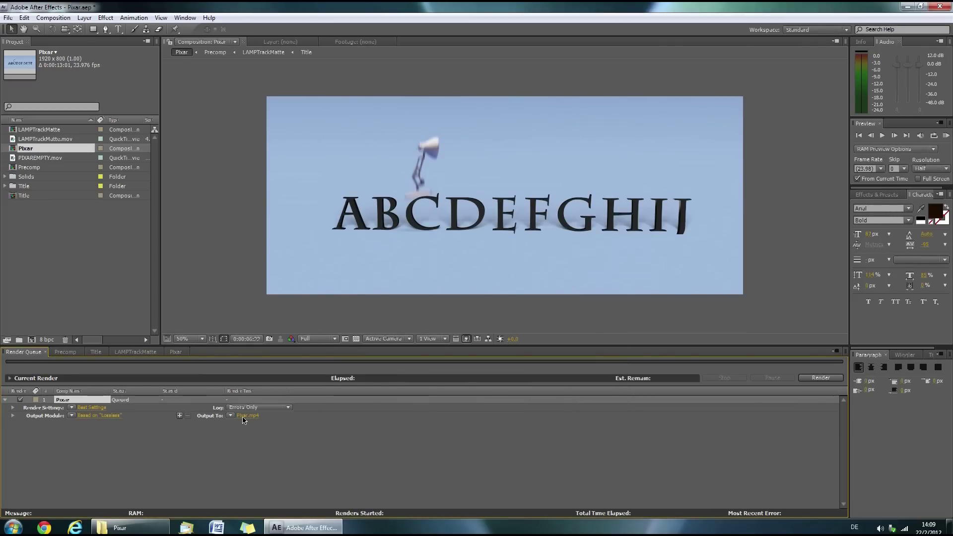
Save the output movie as Pixar in the Downloads folder and start rendering the queued composition
left_click(243, 417)
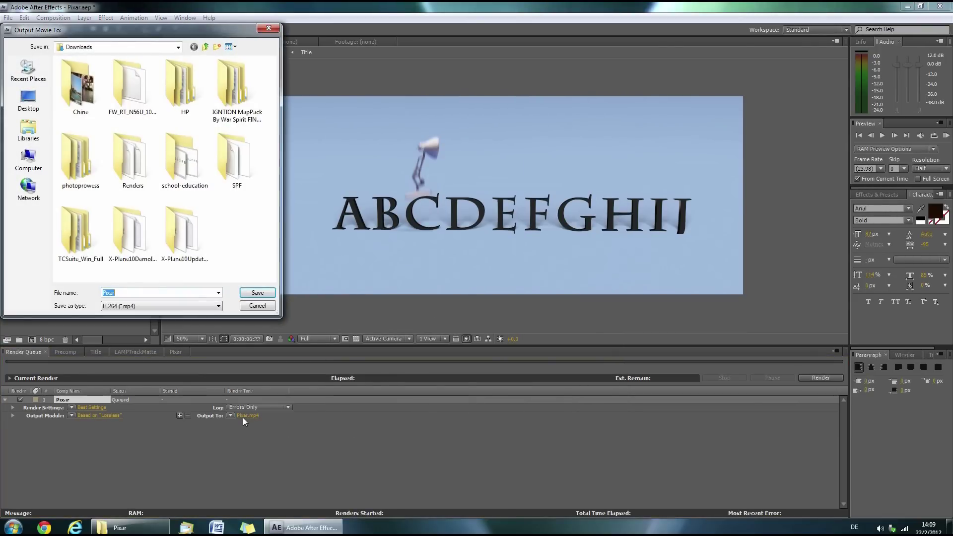
key("Return")
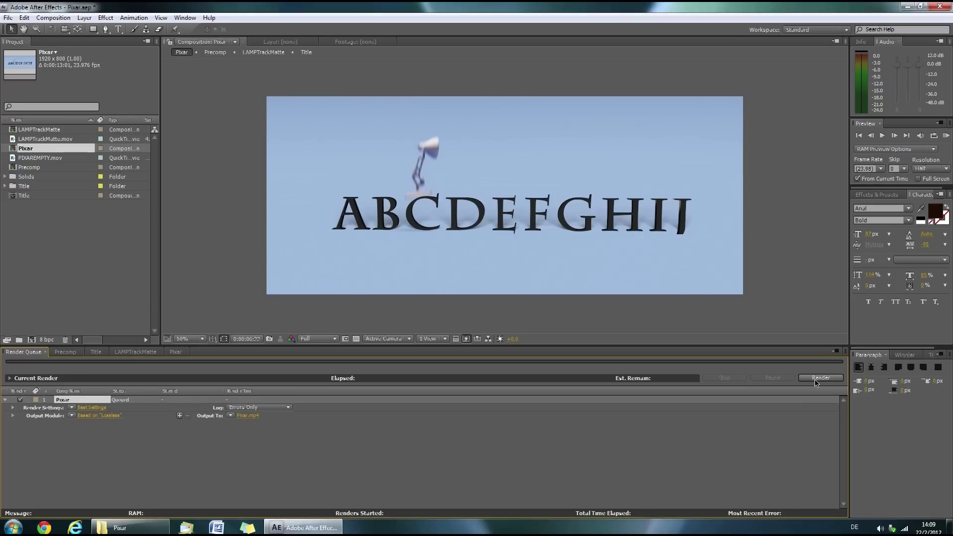
left_click(814, 378)
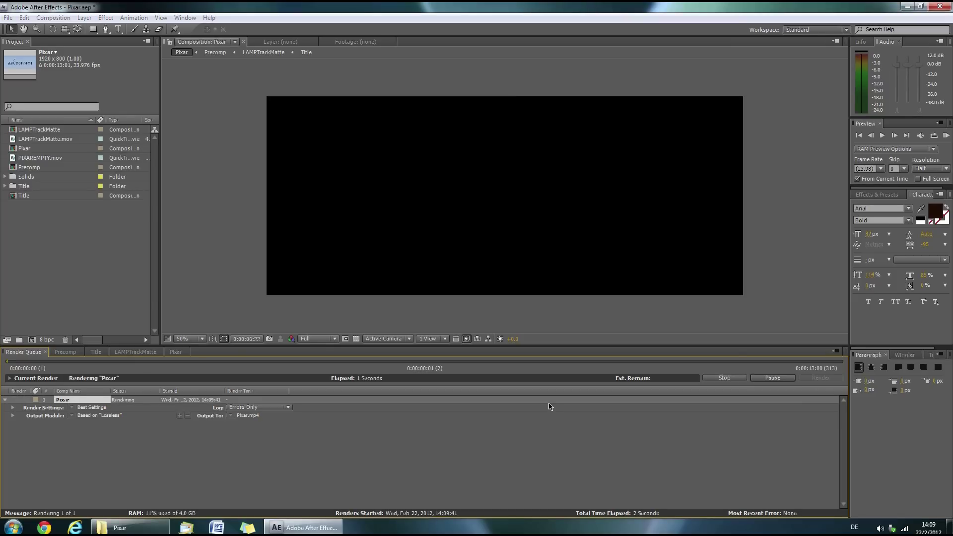